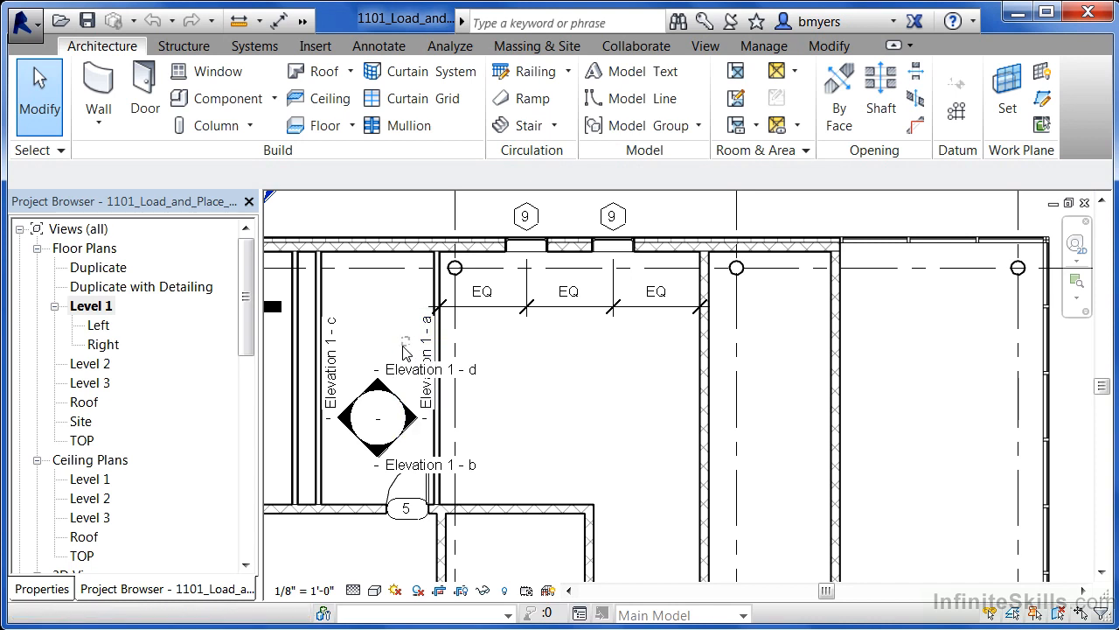
Temporarily hide the whole Elevation 1 marker above door 5 in the Level 1 plan
left_click_drag(410, 338, 345, 464)
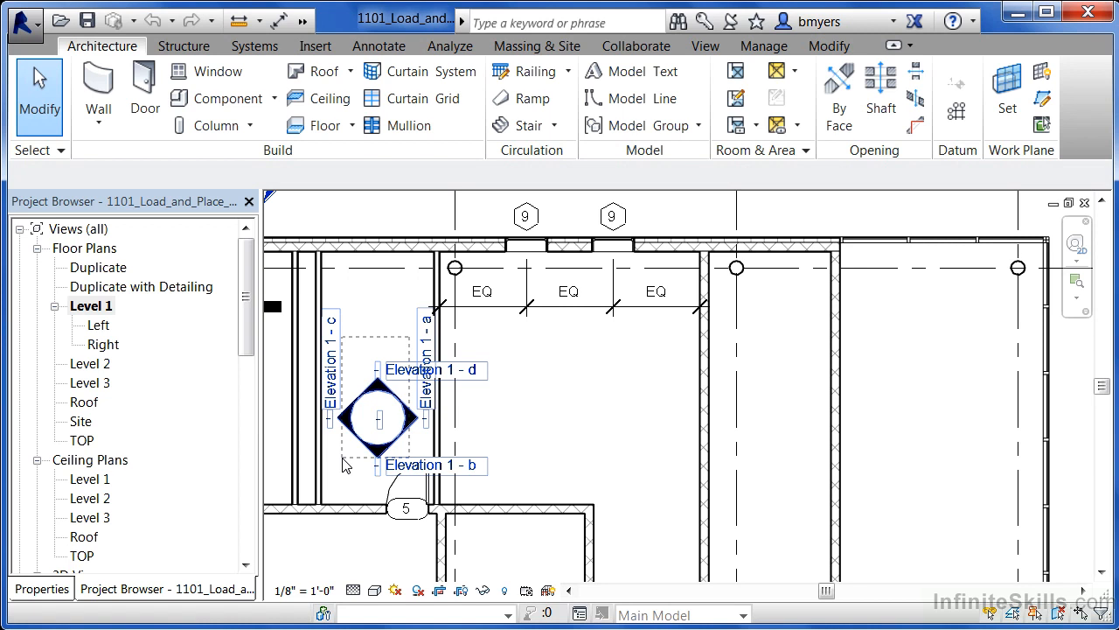
mouse_move(344, 464)
left_mouse_down()
mouse_move(348, 488)
mouse_move(339, 457)
left_mouse_up()
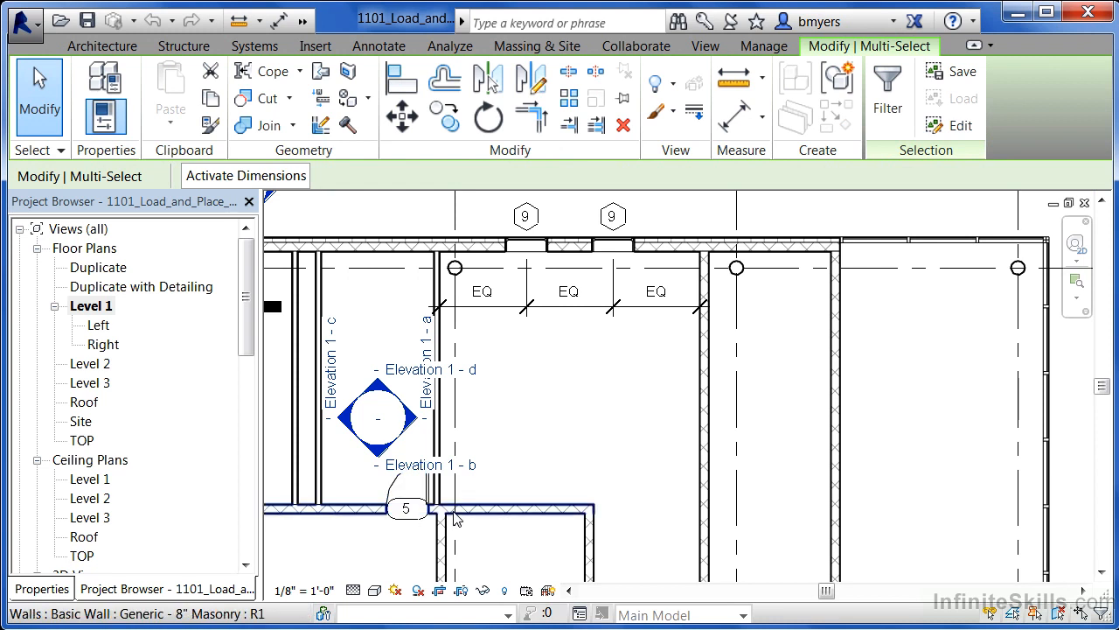
left_click(485, 592)
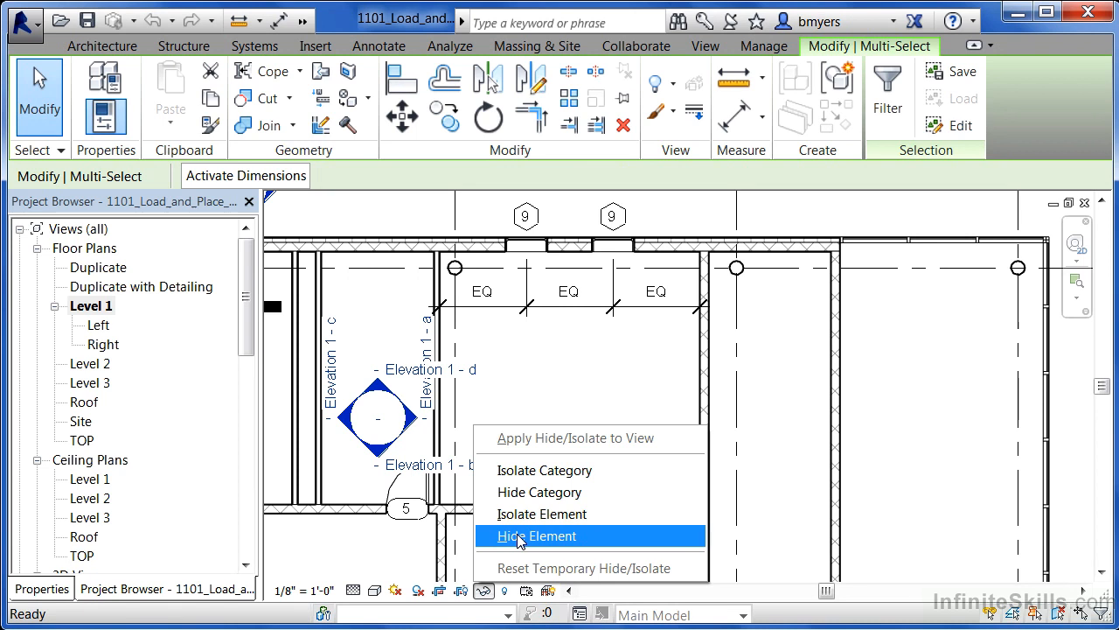
left_click(537, 536)
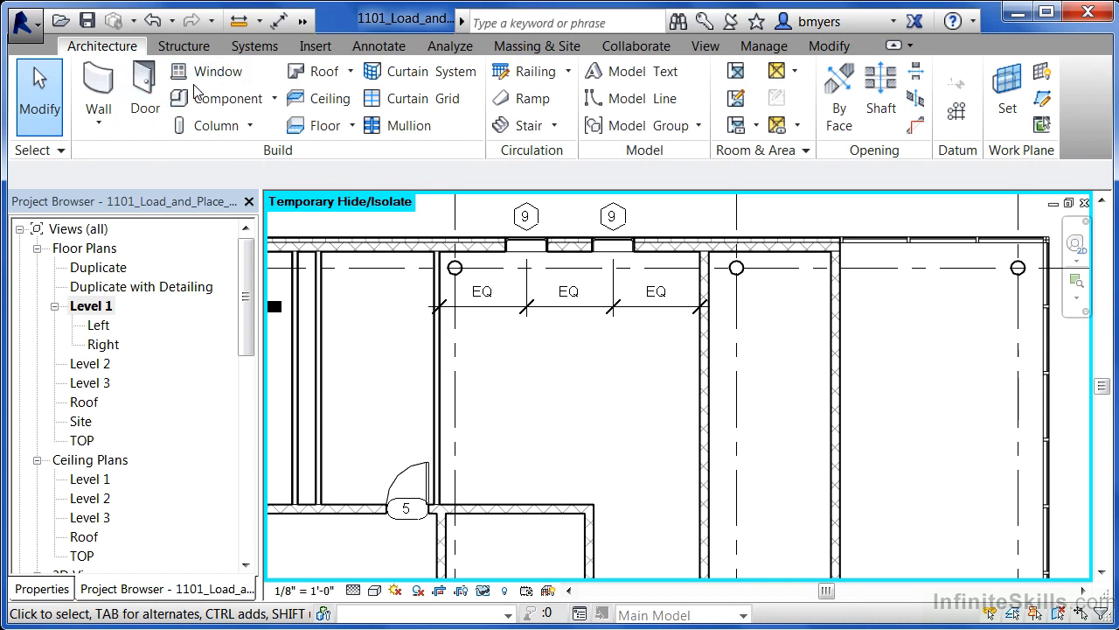
Load the Base Cabinet families 4 Drawers, Corner Unit-Angled, Double Door Sink Unit and Single Door & Drawer from the Casework Base Cabinets folder
left_click(245, 105)
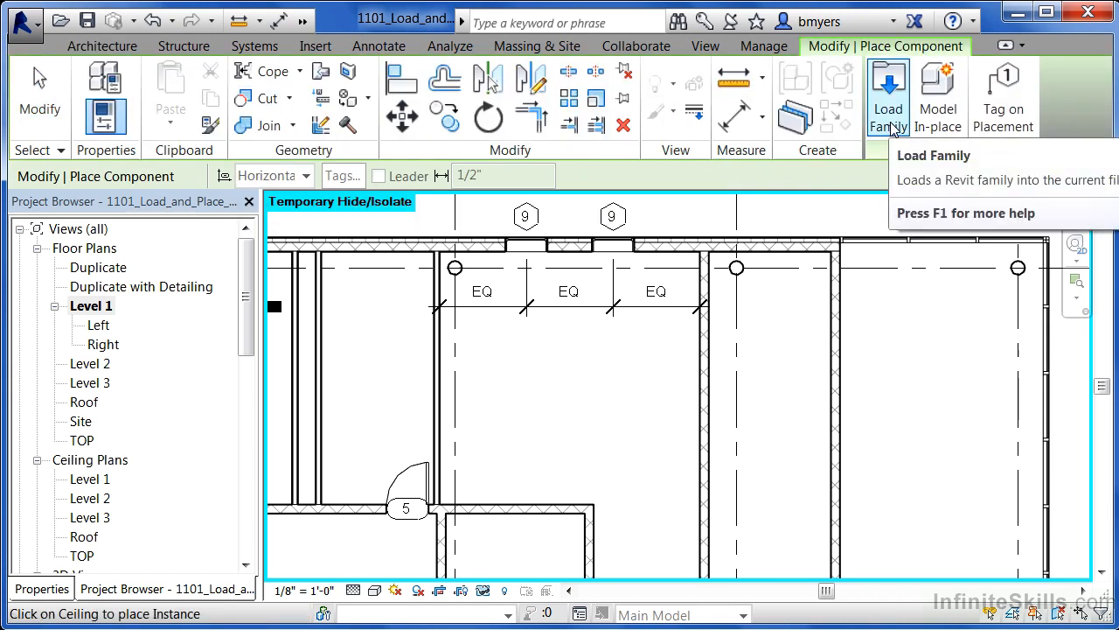
left_click(890, 123)
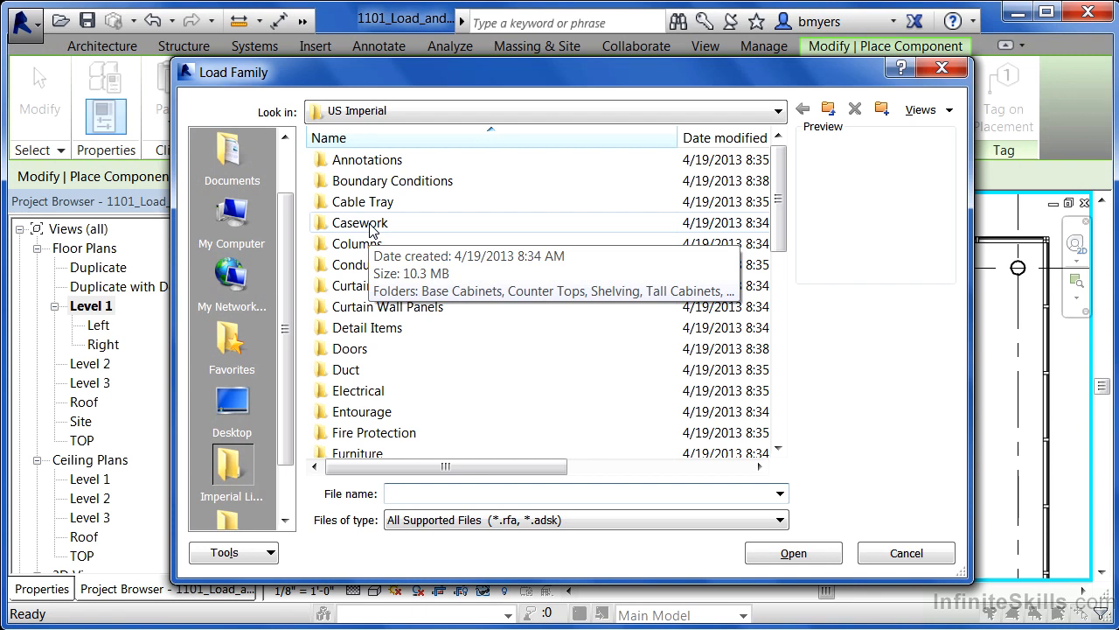
double_click(373, 226)
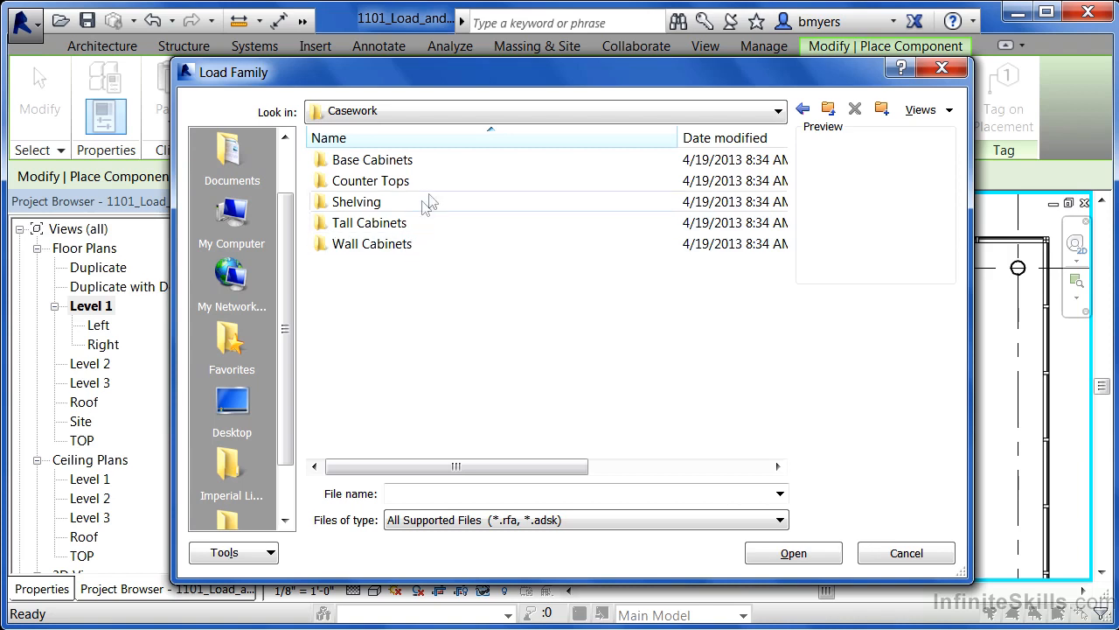
double_click(390, 161)
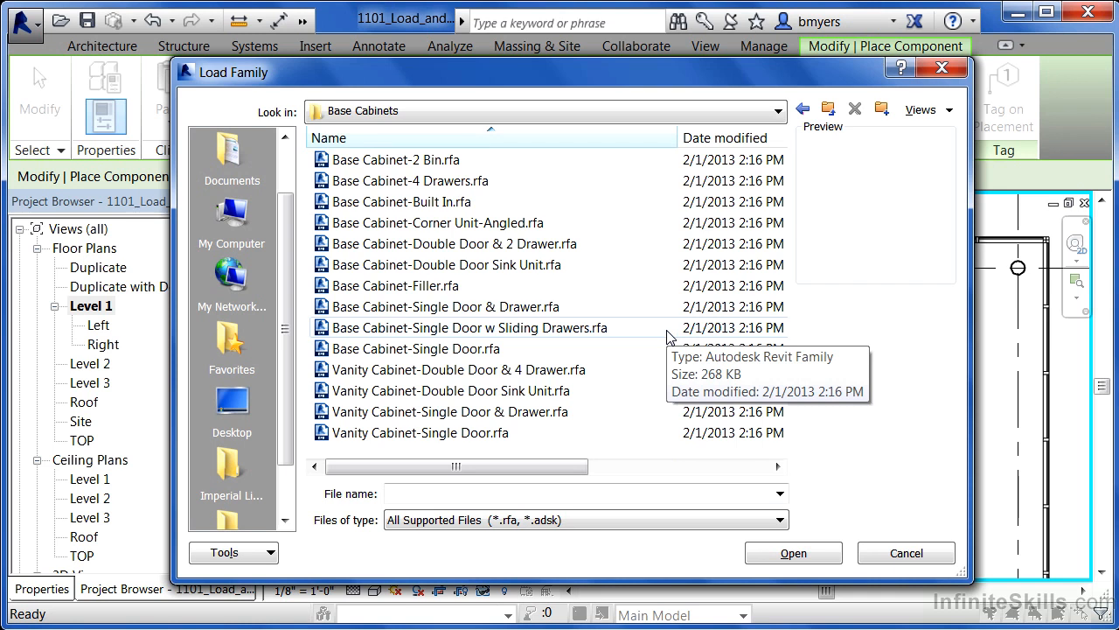
left_click(516, 223)
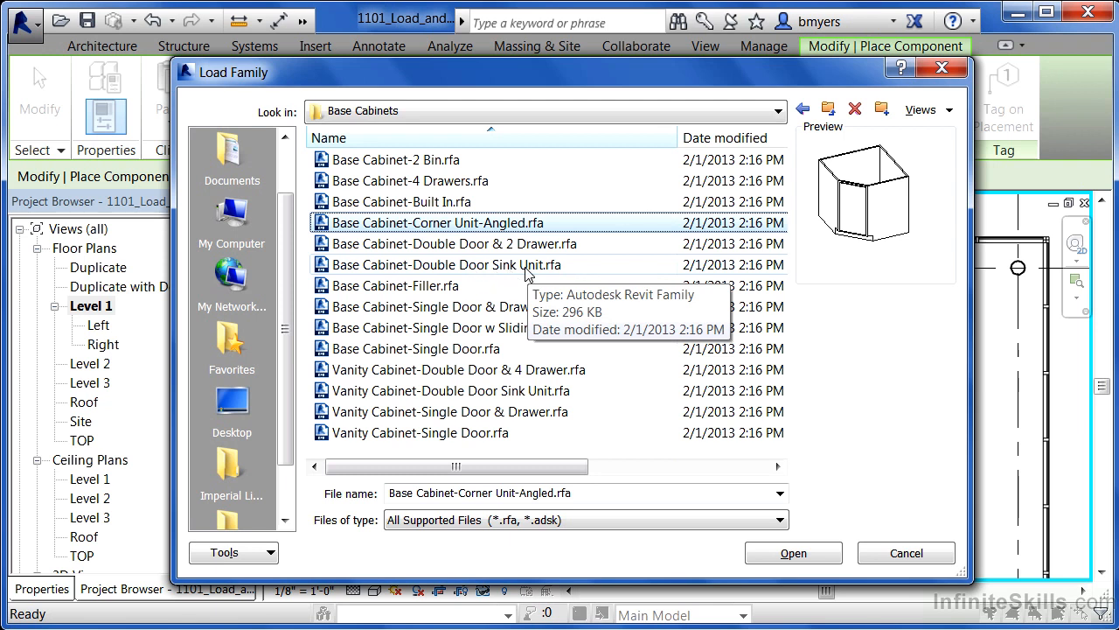
left_click(490, 264, "ctrl")
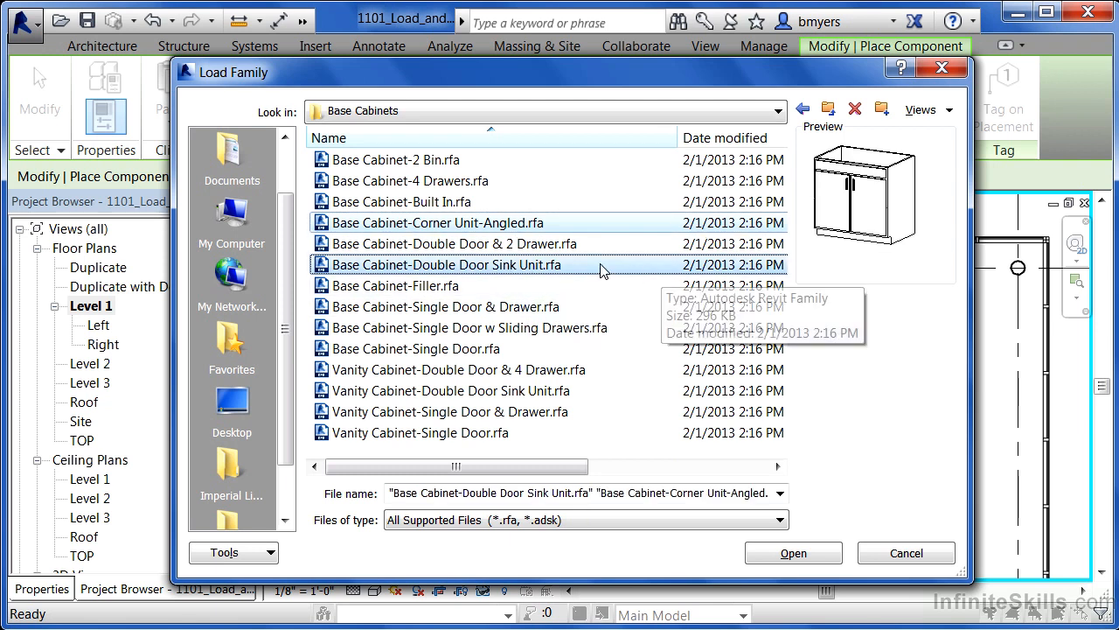
left_click(466, 307, "ctrl")
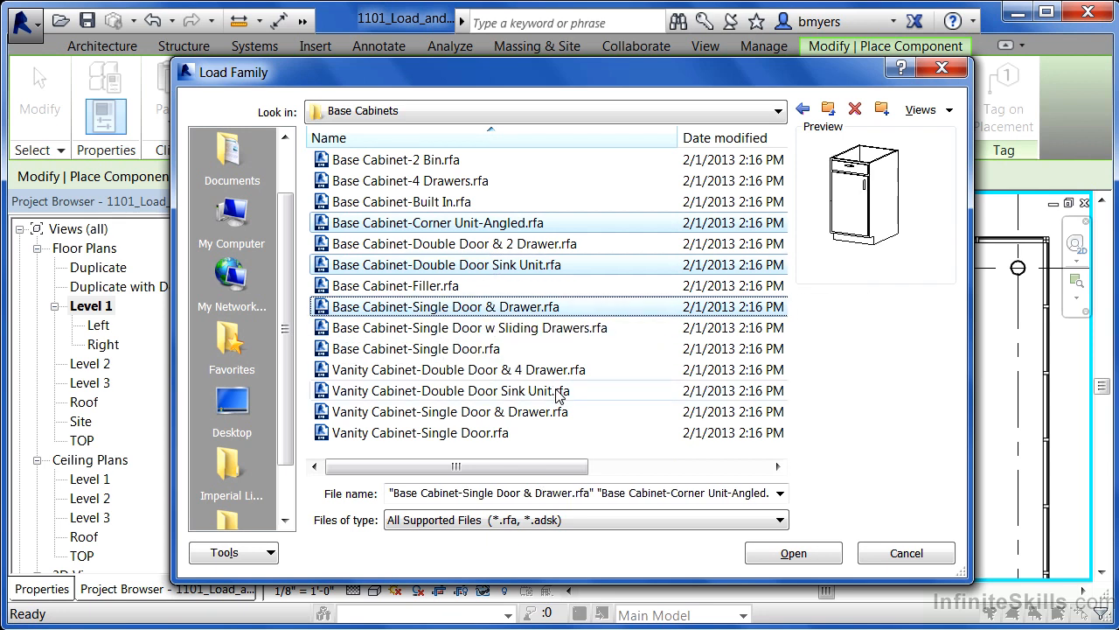
left_click(456, 181, "ctrl")
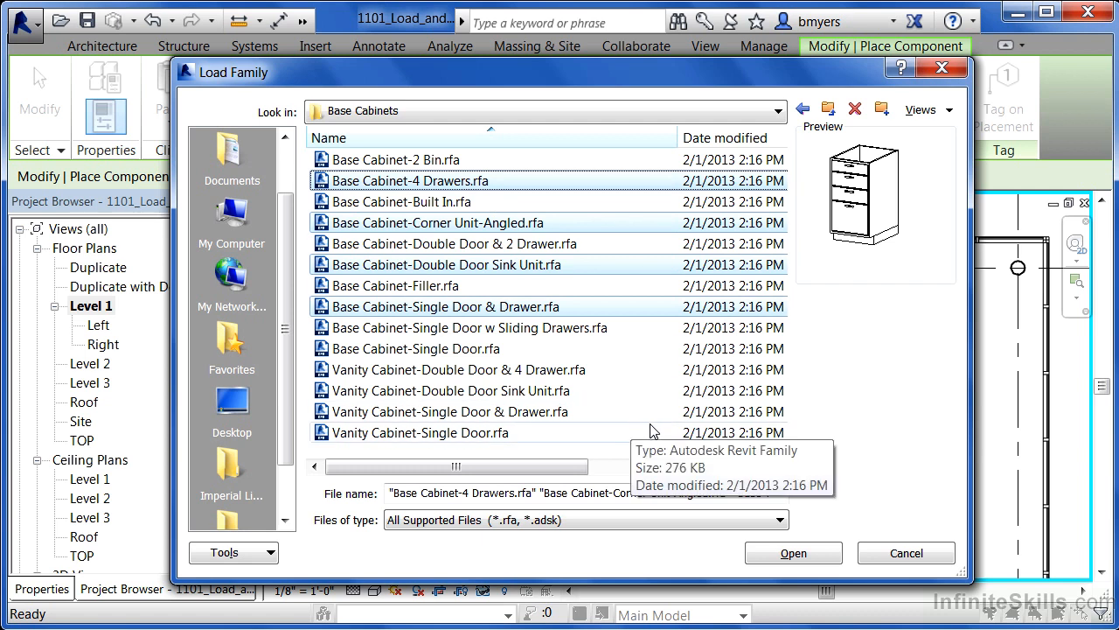
left_click(802, 556)
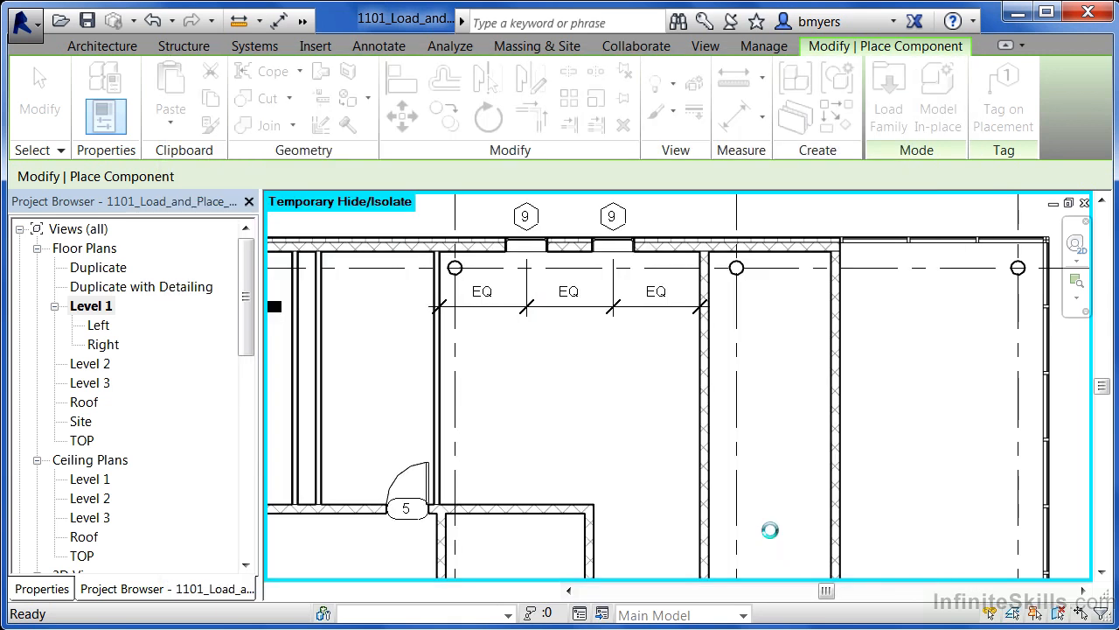
Choose the 36" type of Base Cabinet-Corner Unit-Angled as the component to place
left_click(55, 589)
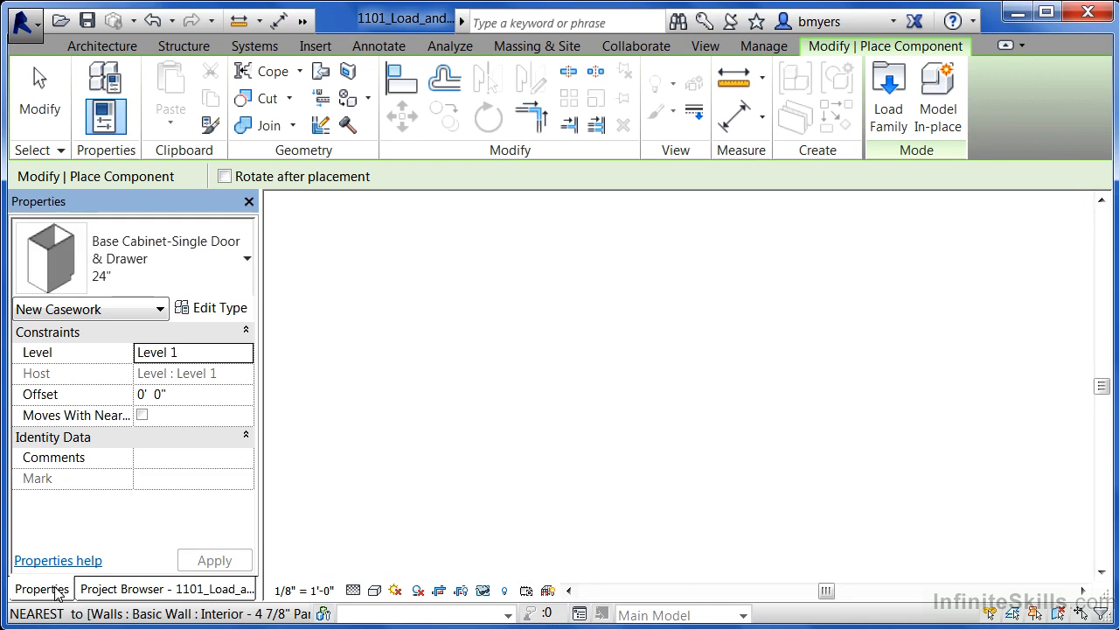
left_click(207, 250)
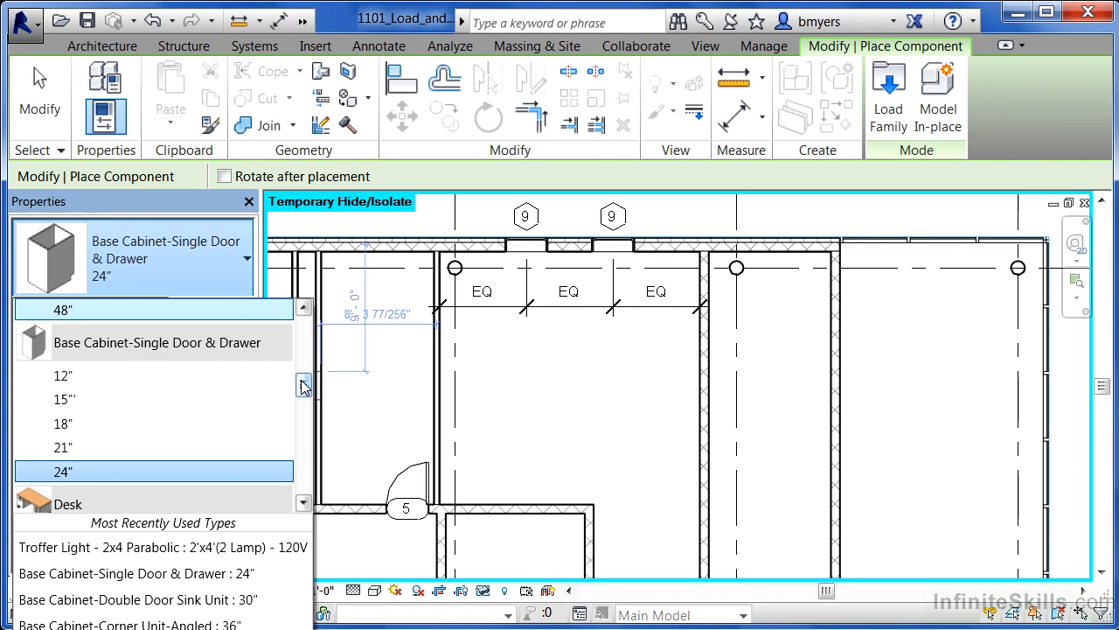
left_click_drag(304, 385, 327, 330)
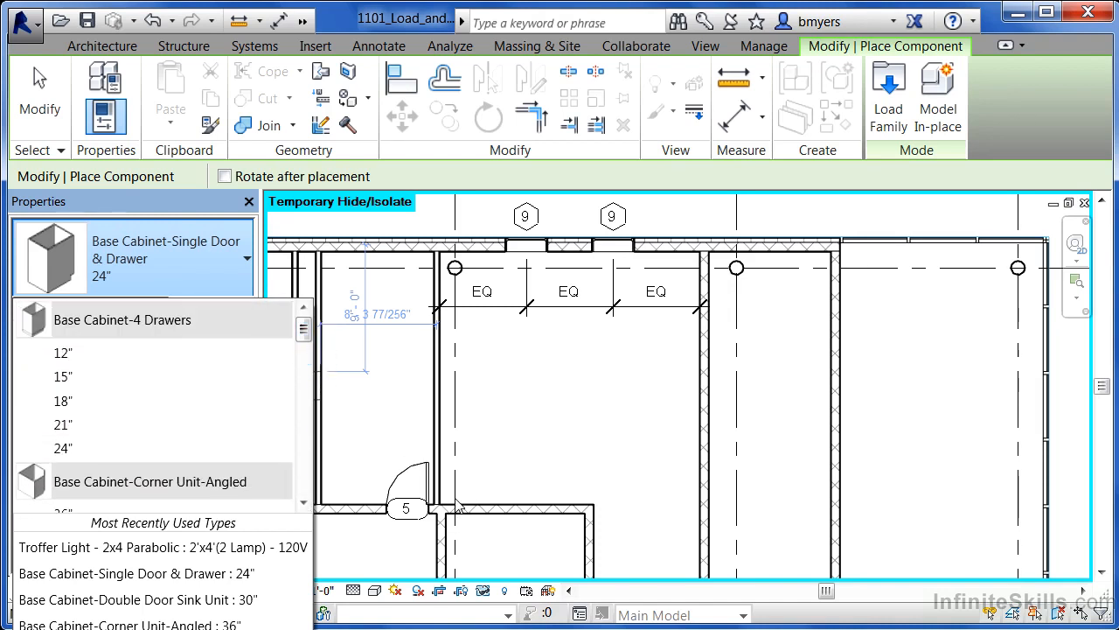
left_click(303, 505)
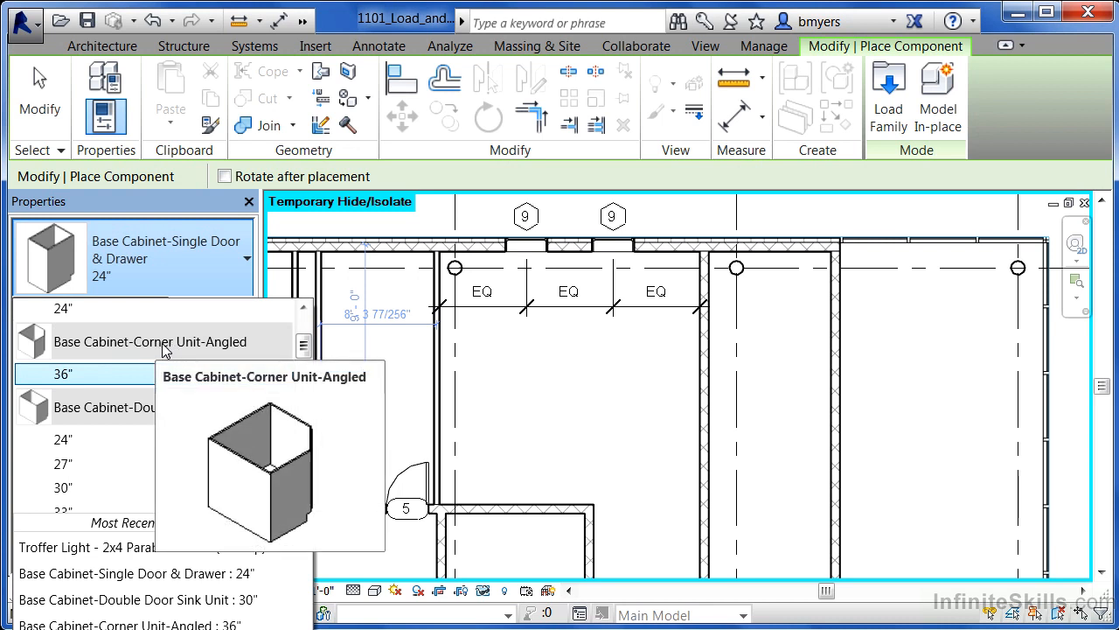
left_click(63, 374)
Rotate the corner cabinet so its angled face points into the room and place it in the wall corner beside door 5
scroll(505, 400, "up", 5)
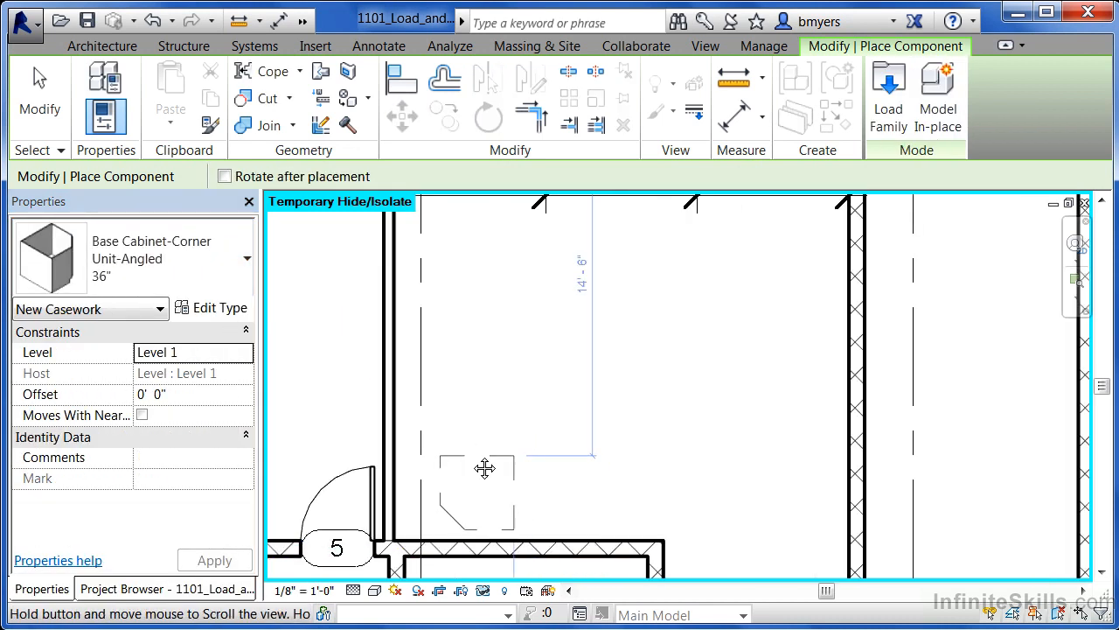
scroll(473, 455, "up", 2)
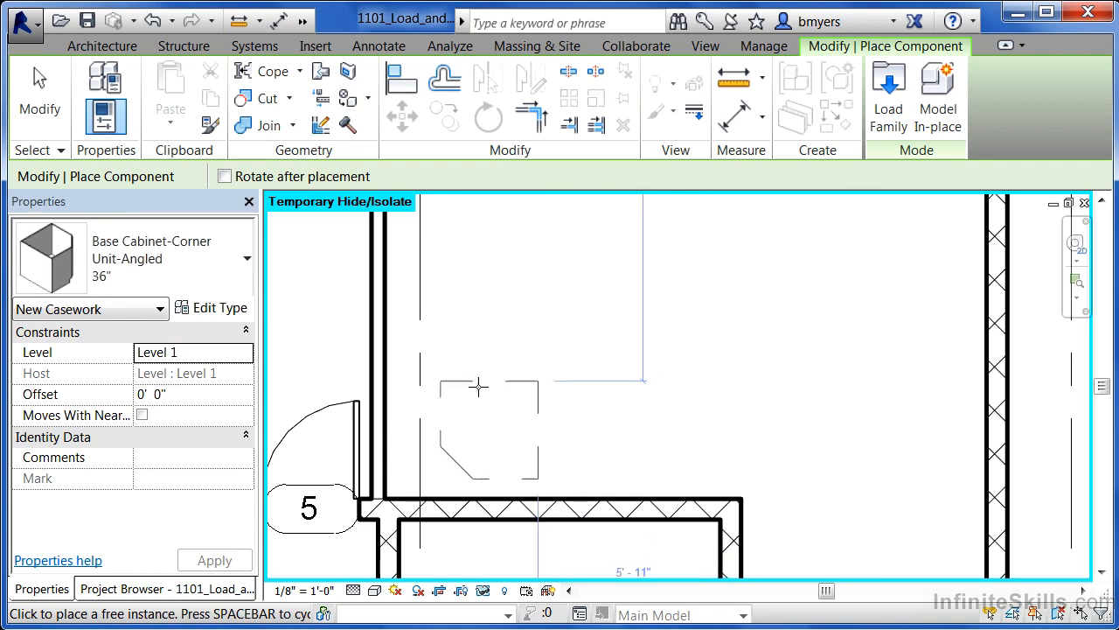
key("space")
key("space")
key("space")
key("space")
key("space")
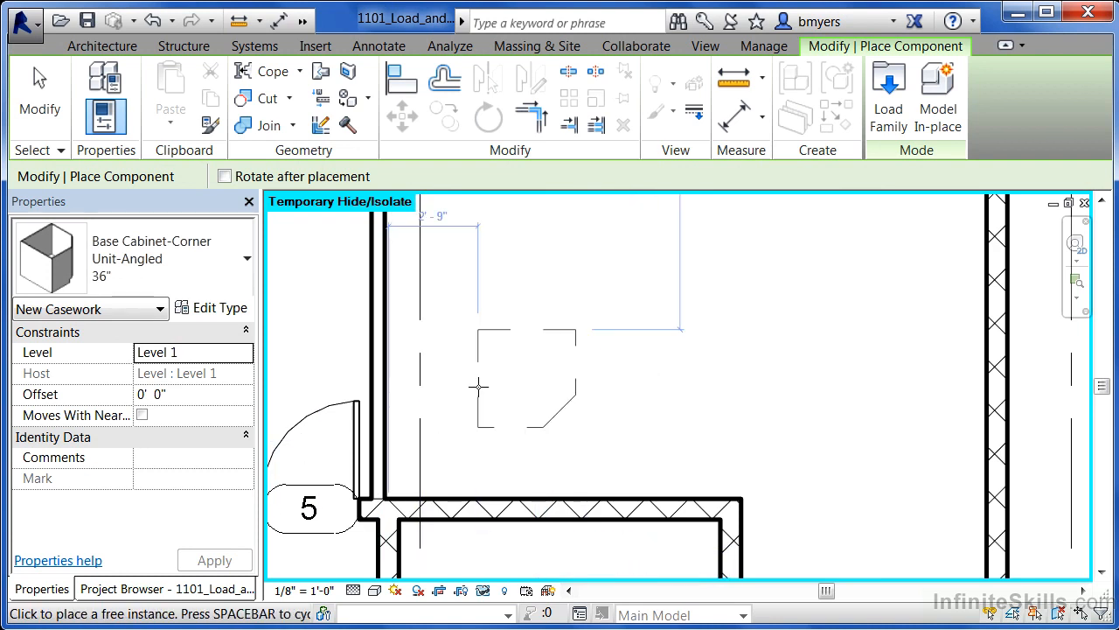
key("space")
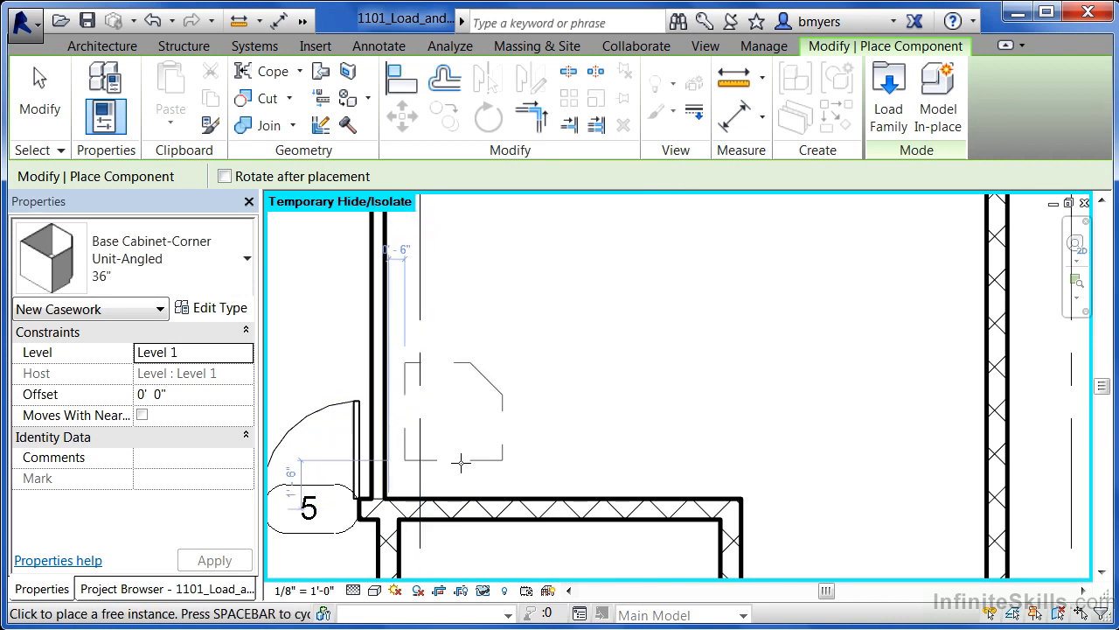
scroll(456, 501, "up", 2)
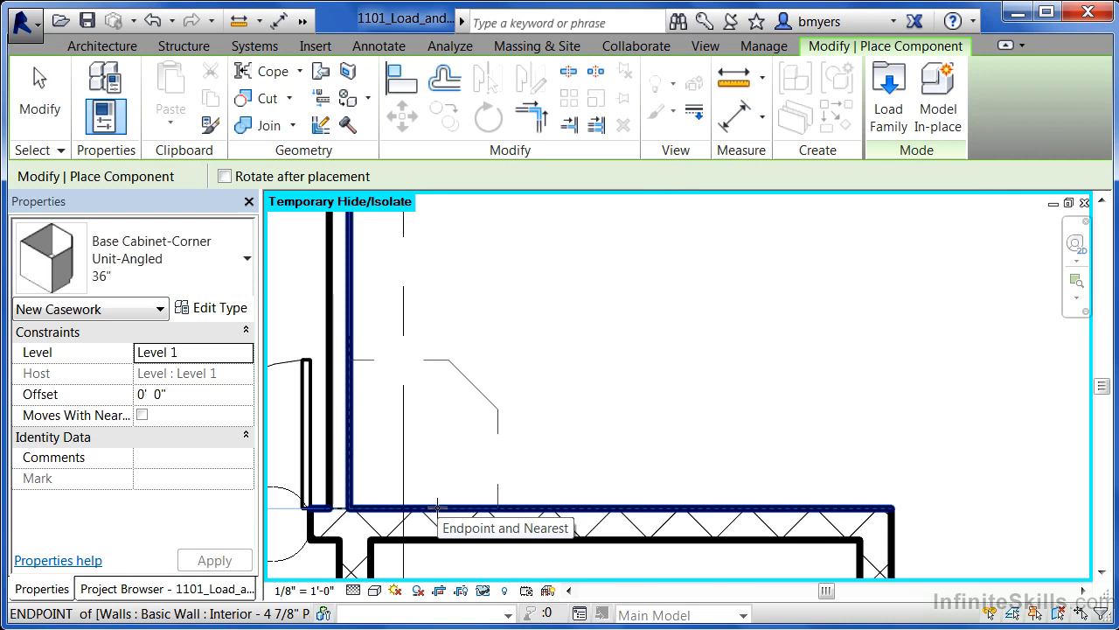
left_click(437, 507)
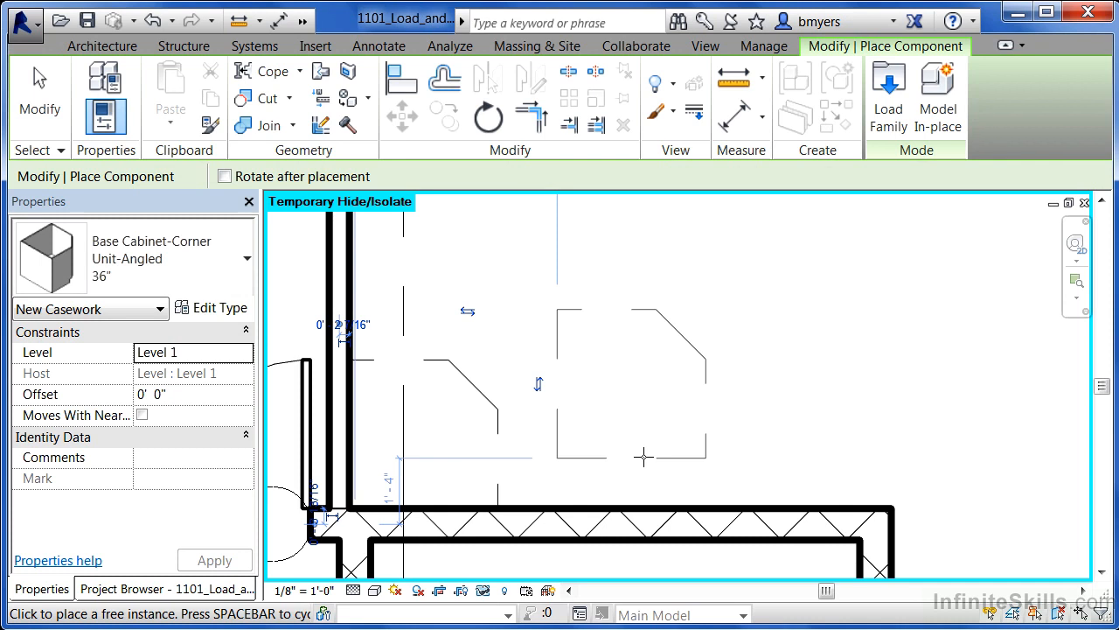
Place a 48" Base Cabinet-Double Door Sink Unit against the vertical wall, directly above the corner cabinet
scroll(562, 477, "down", 1)
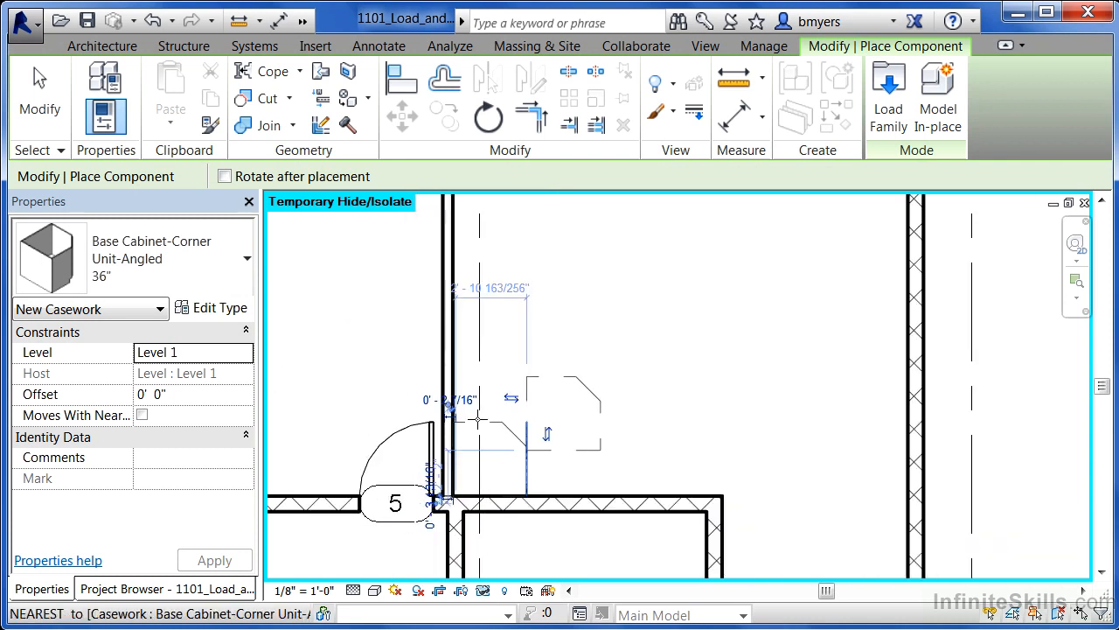
left_click(217, 280)
scroll(262, 332, "up", 4)
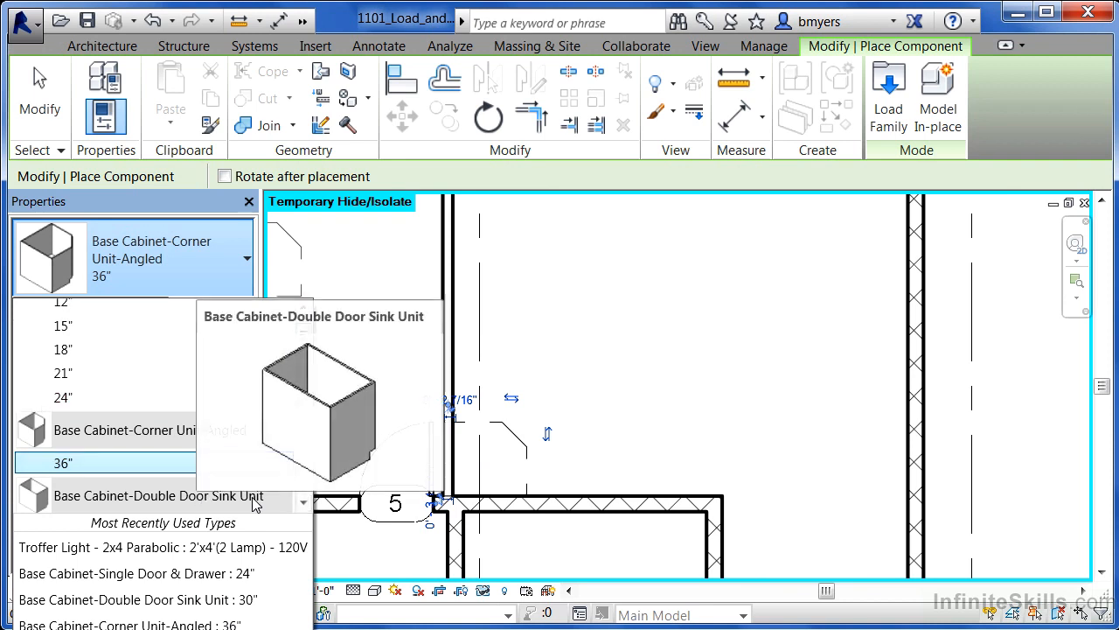
left_click(303, 503)
left_click(303, 504)
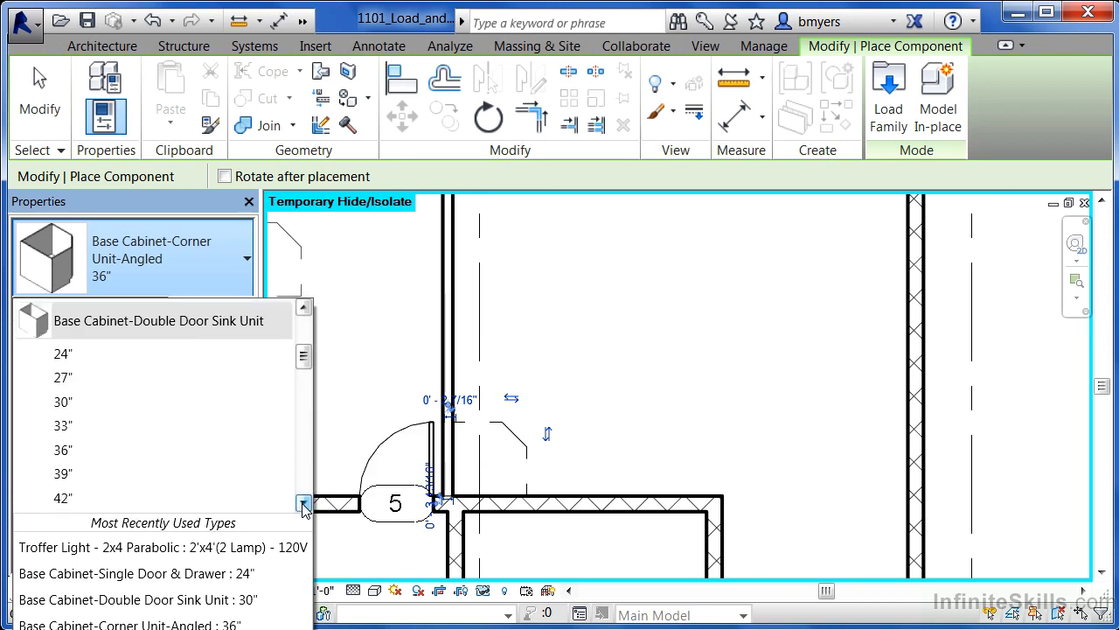
mouse_move(125, 502)
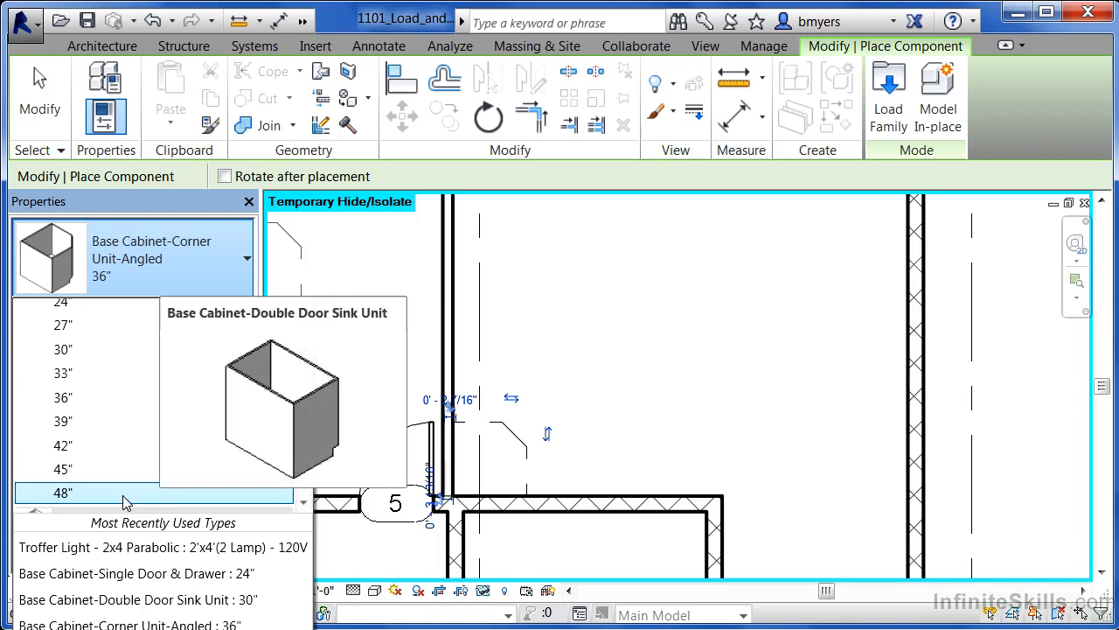
left_click(78, 494)
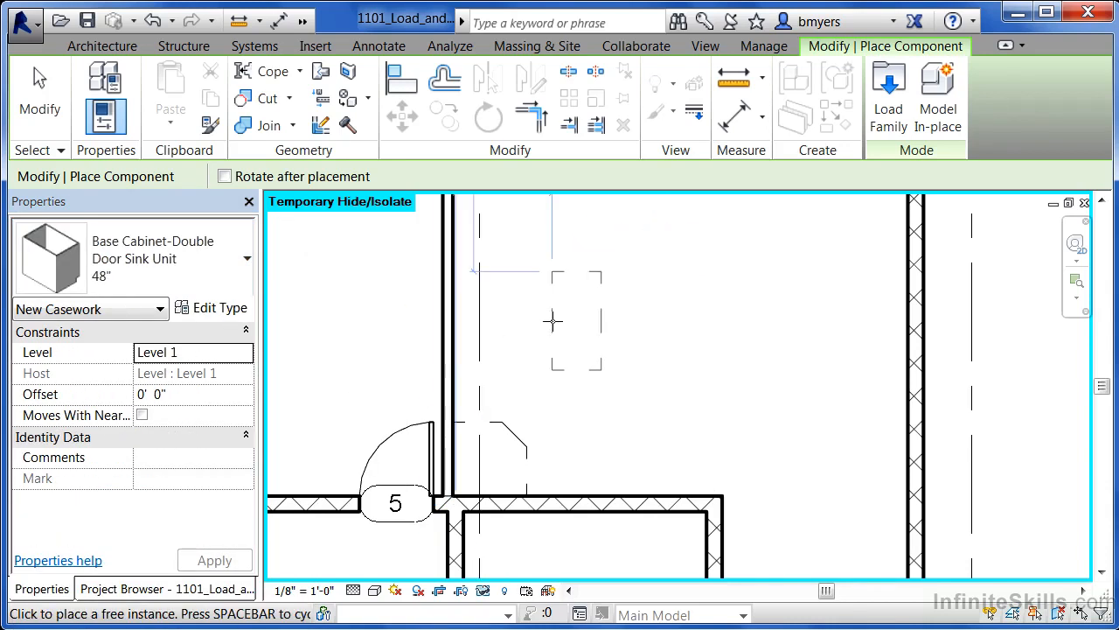
scroll(511, 335, "up", 2)
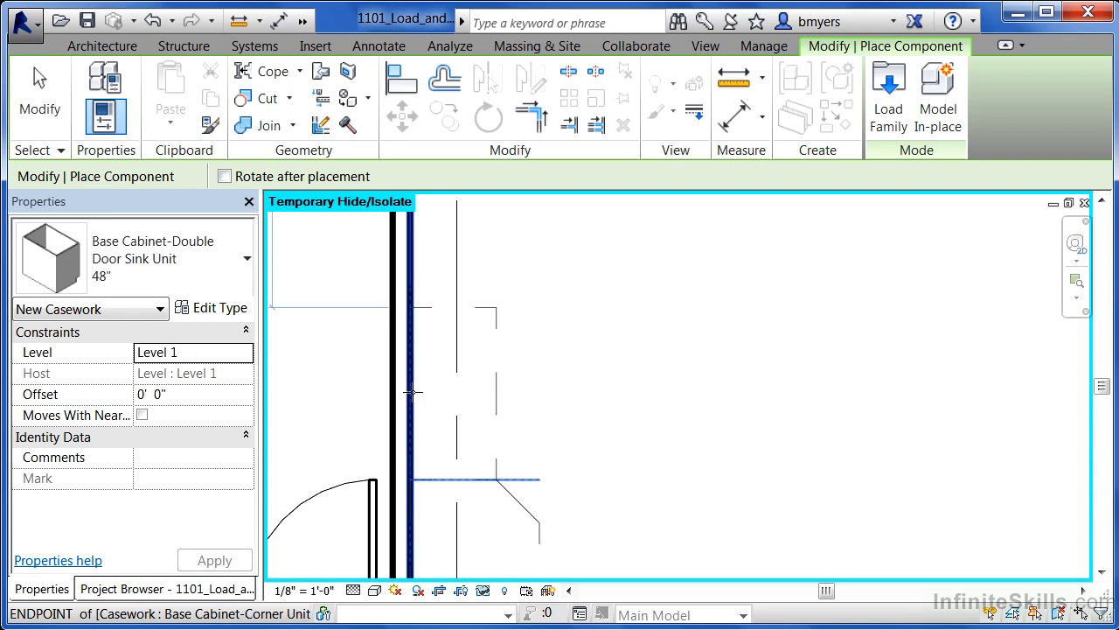
scroll(509, 414, "down", 1)
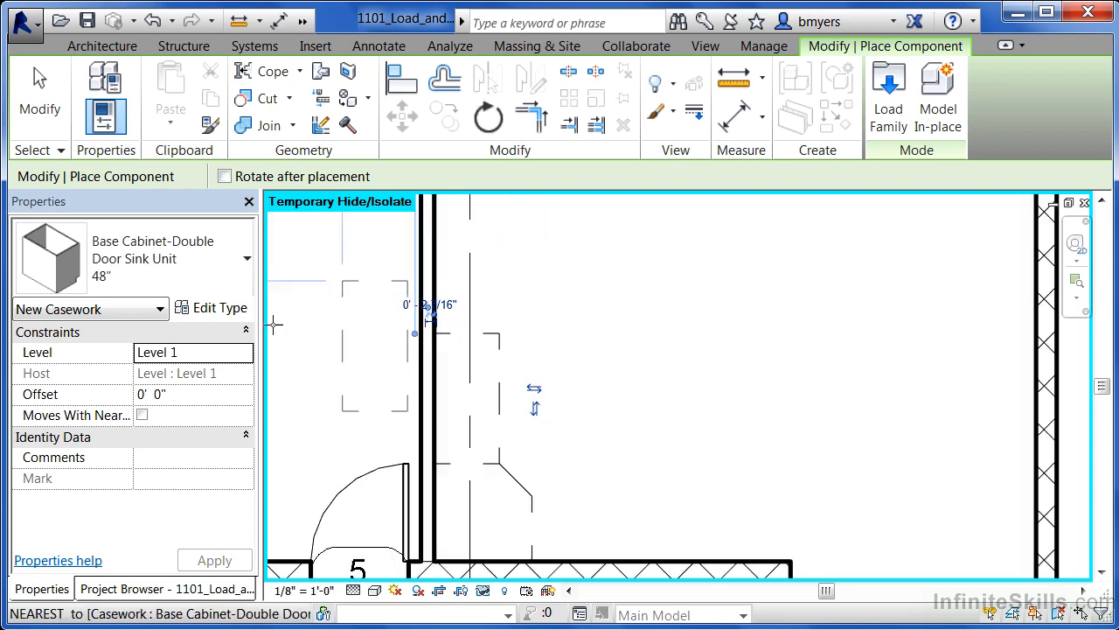
Place two 24" Base Cabinet-Single Door & Drawer units side by side along the horizontal wall, starting at the corner cabinet
scroll(191, 262, "down", 1)
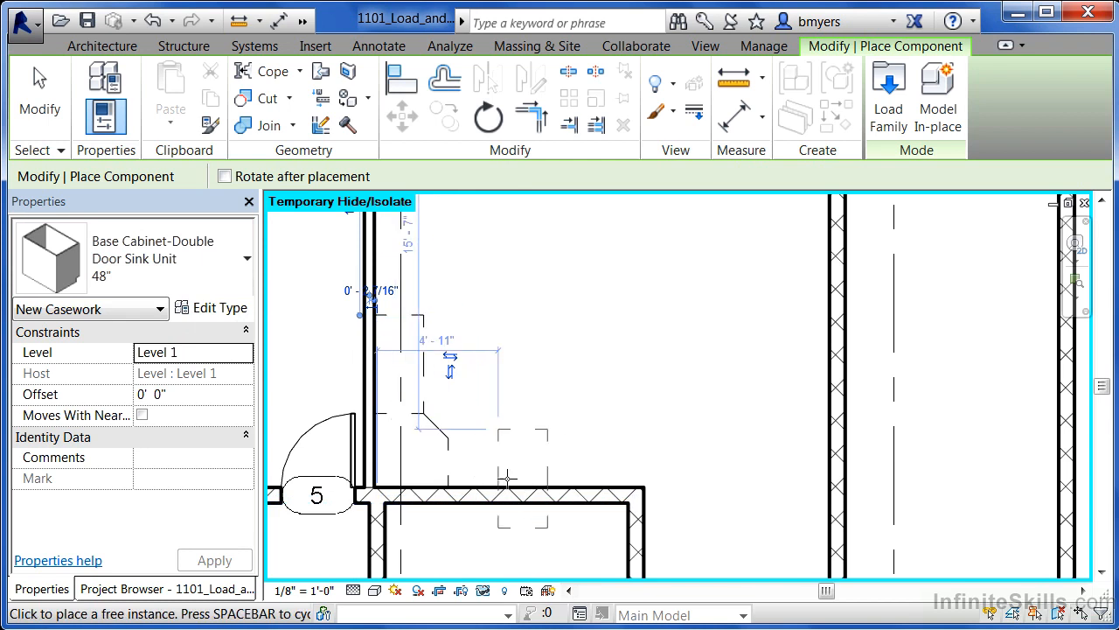
left_click(195, 277)
scroll(268, 400, "down", 2)
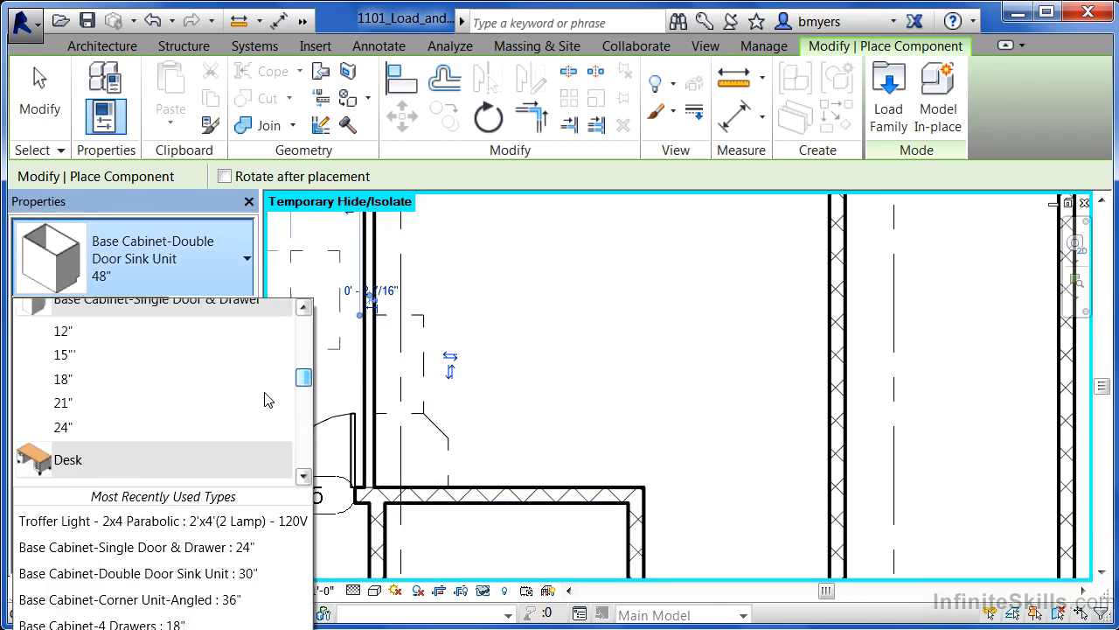
left_click(76, 427)
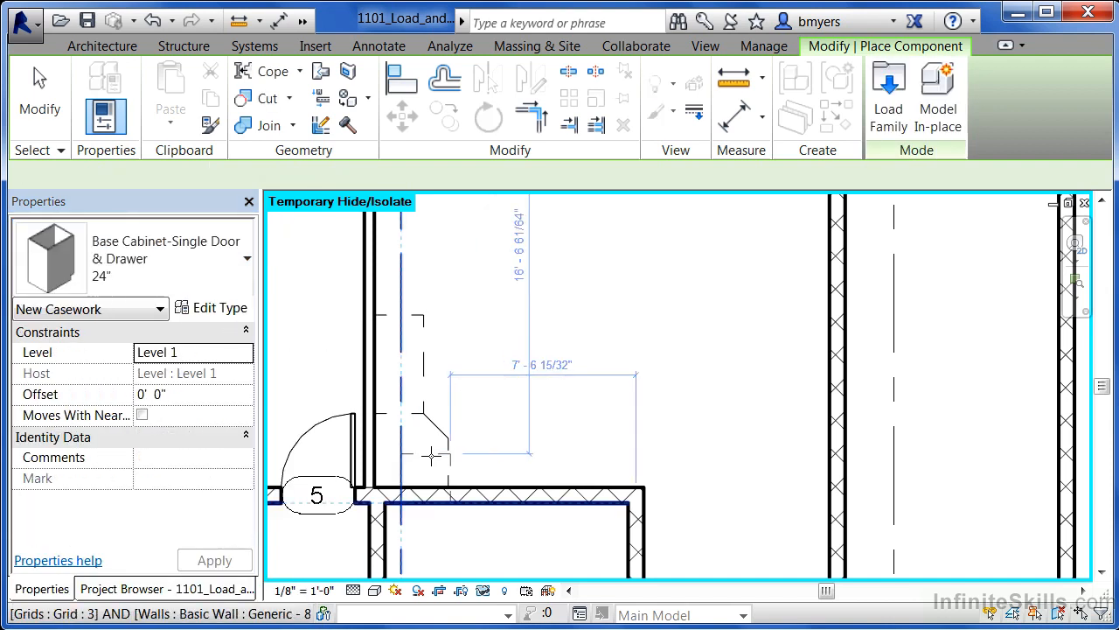
left_click(473, 486)
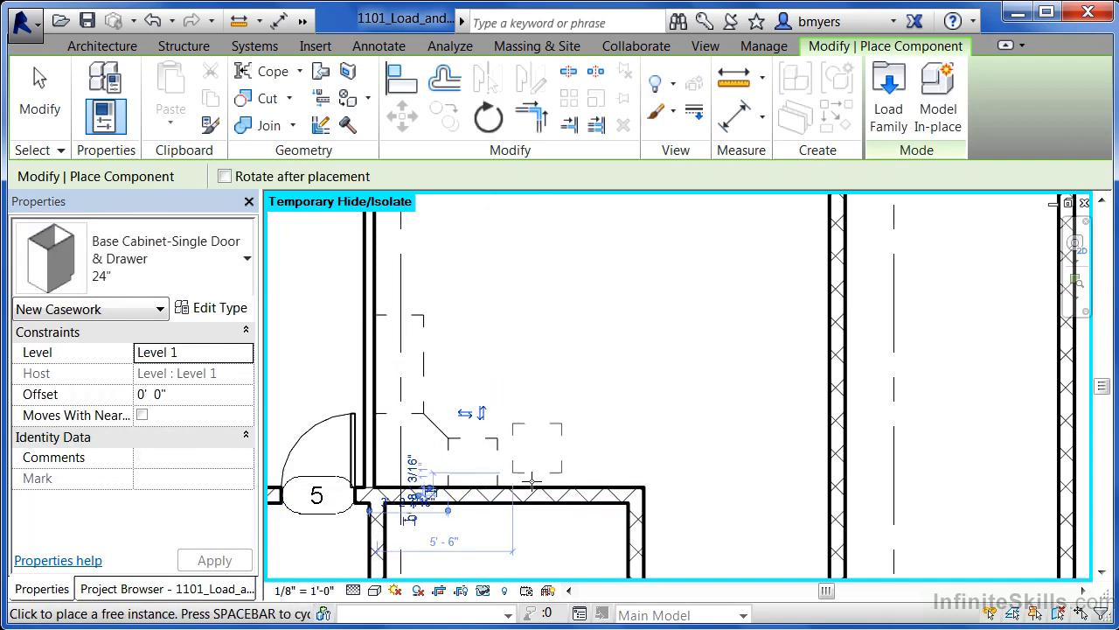
left_click(525, 486)
Place a 24" Base Cabinet-4 Drawers against the vertical wall, directly above the double door sink unit
left_click(216, 276)
left_click_drag(302, 384, 310, 326)
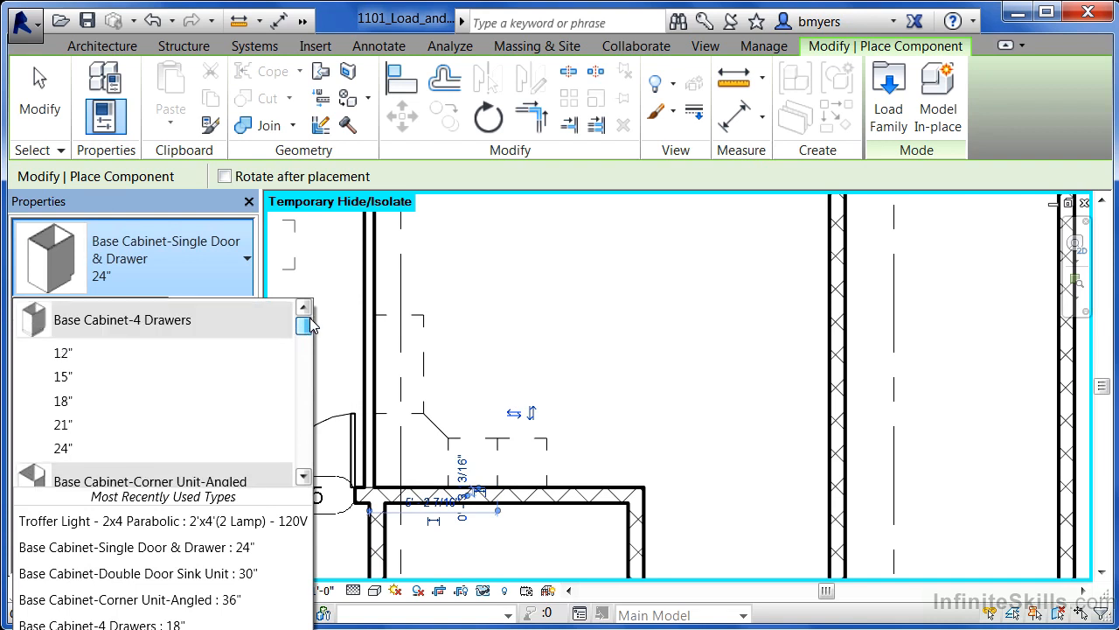
left_click(97, 448)
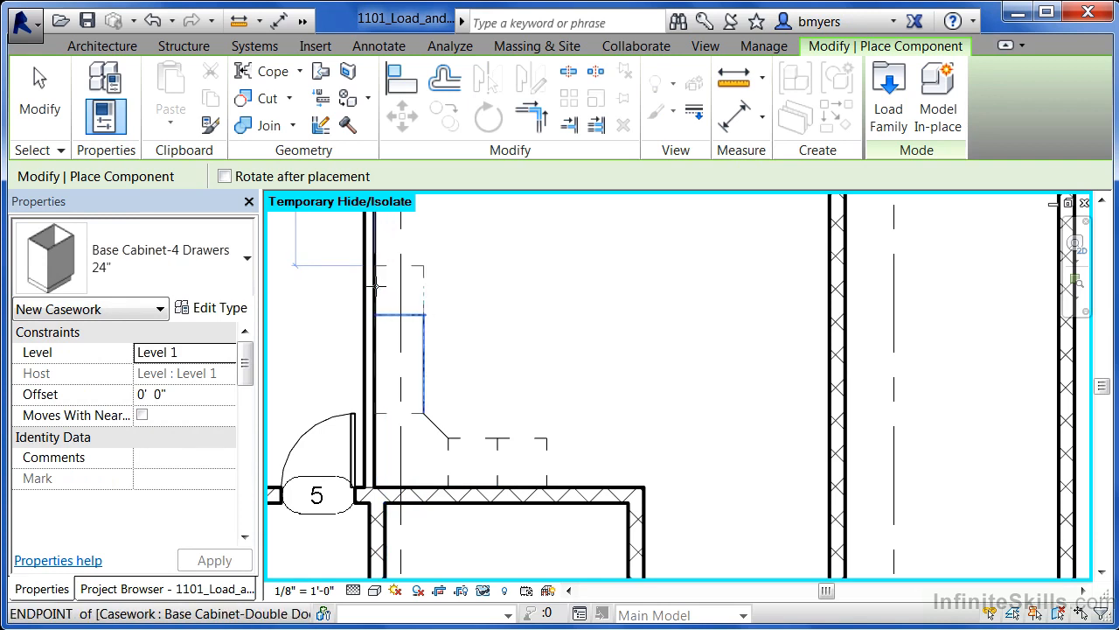
left_click(376, 285)
key("Escape")
key("Escape")
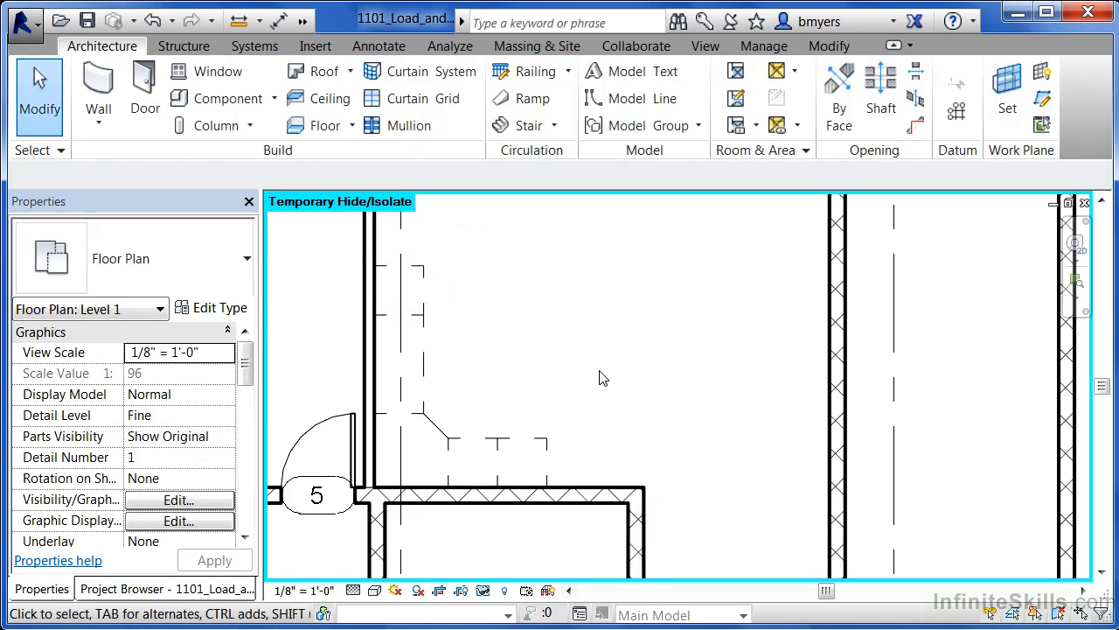
Create a perspective camera view from the room's upper right area, aimed diagonally past the corner cabinet beside door 5
scroll(467, 528, "down", 3)
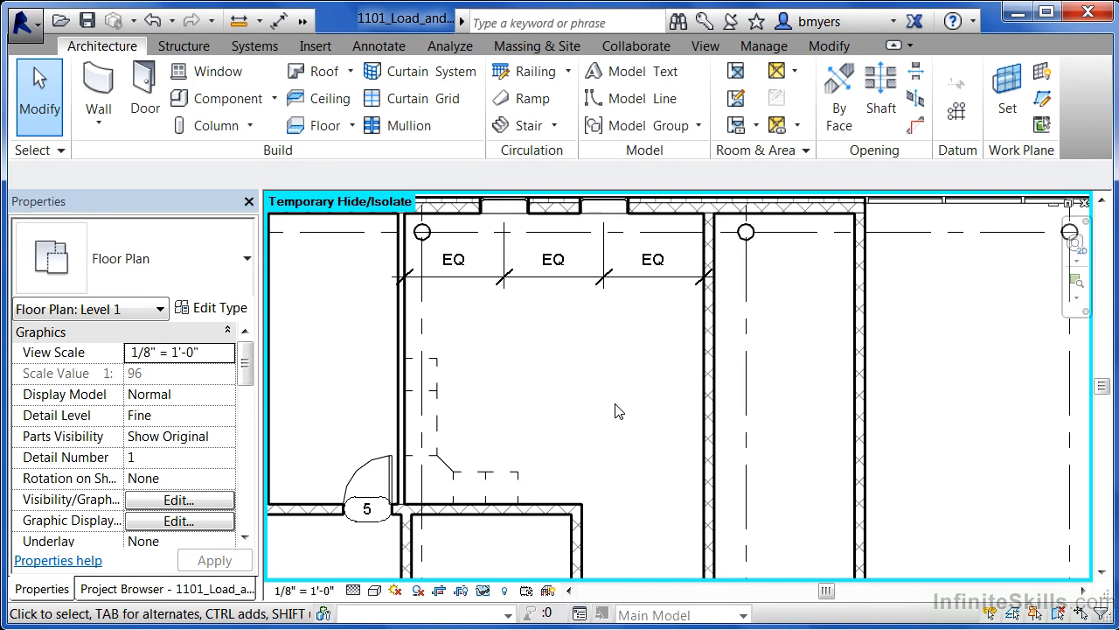
left_click(705, 47)
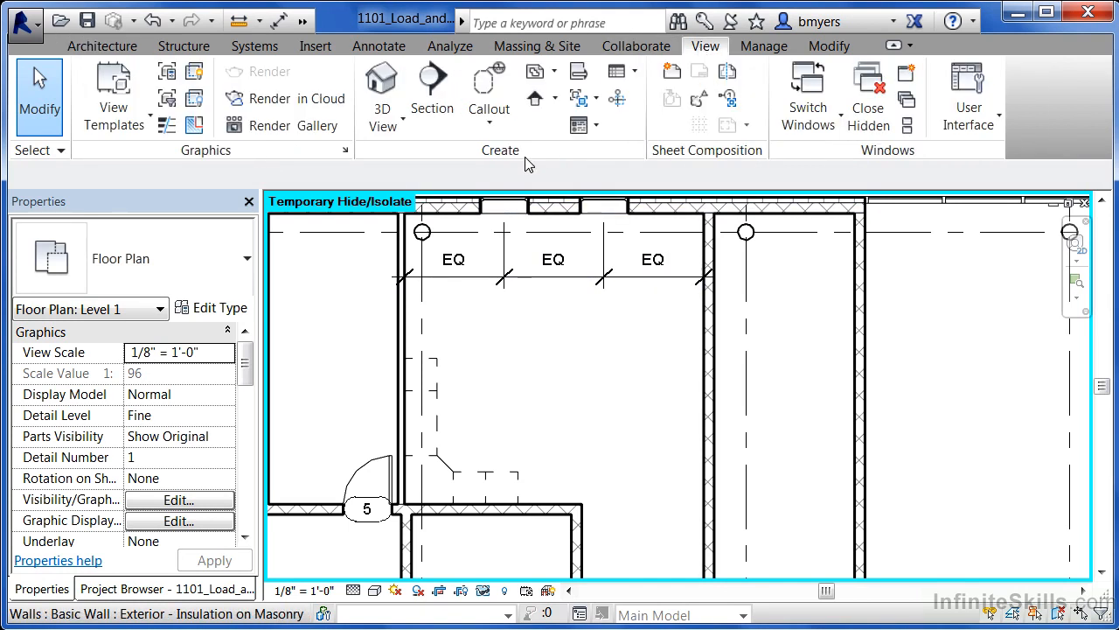
left_click(382, 128)
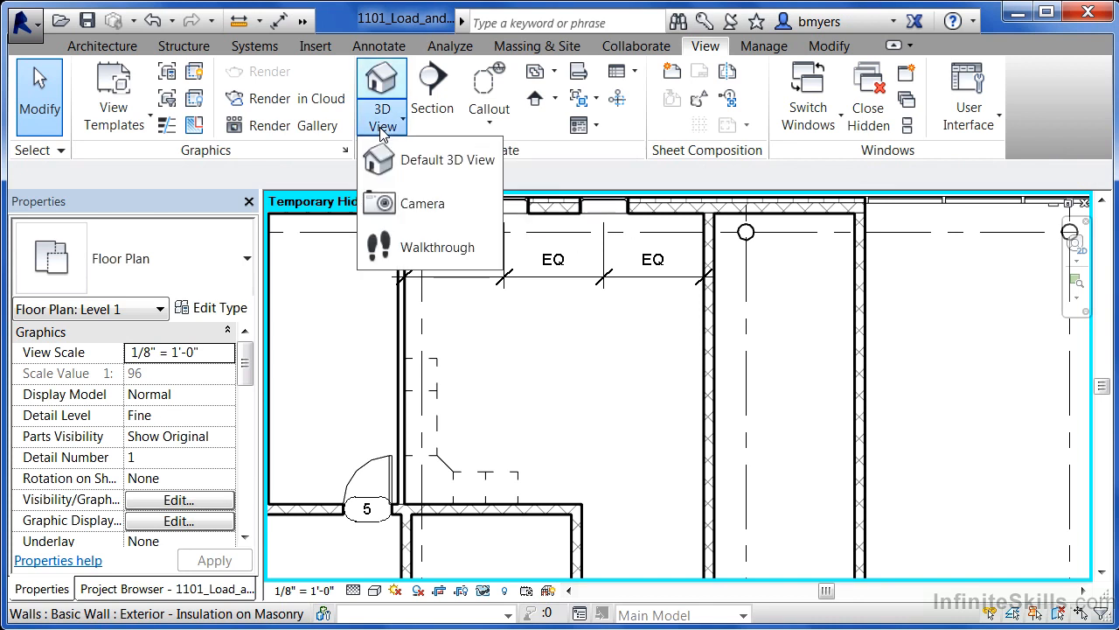
left_click(411, 205)
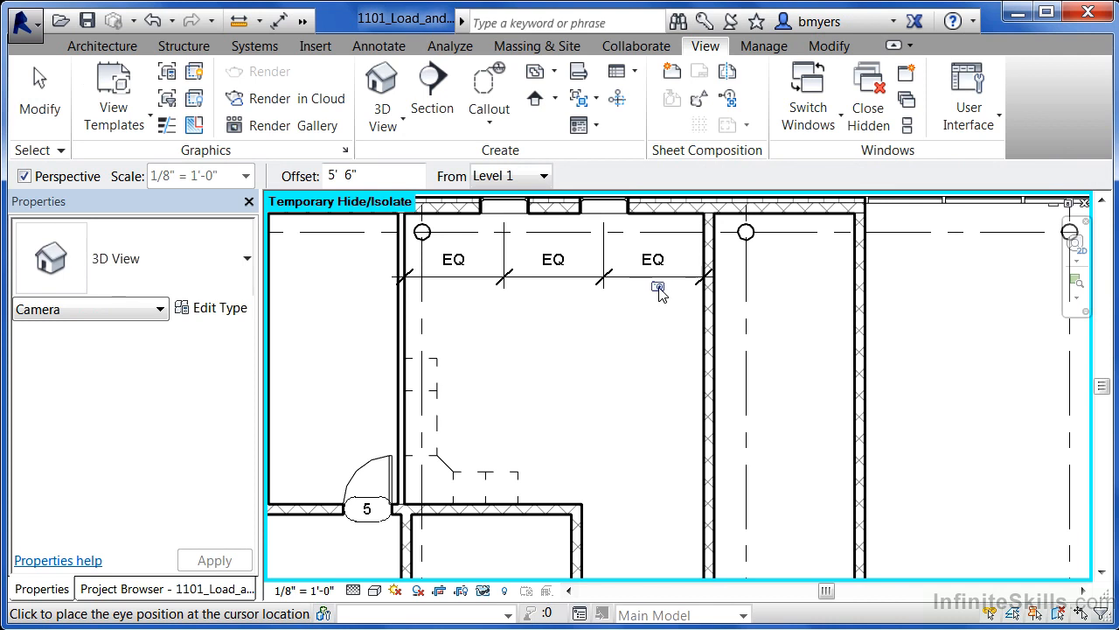
left_click(658, 287)
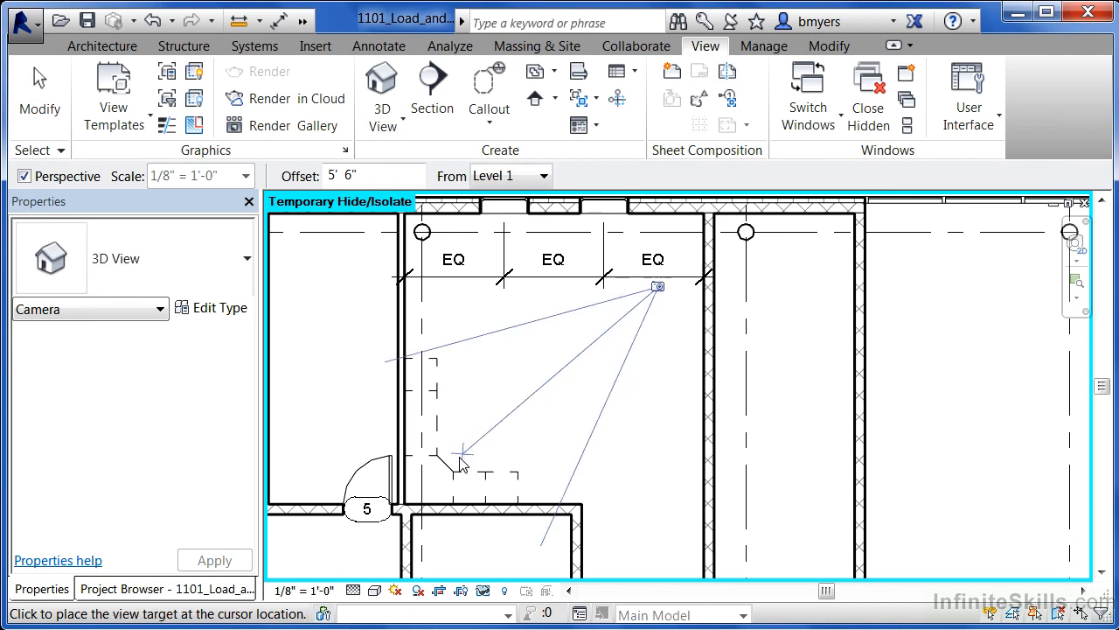
left_click(342, 545)
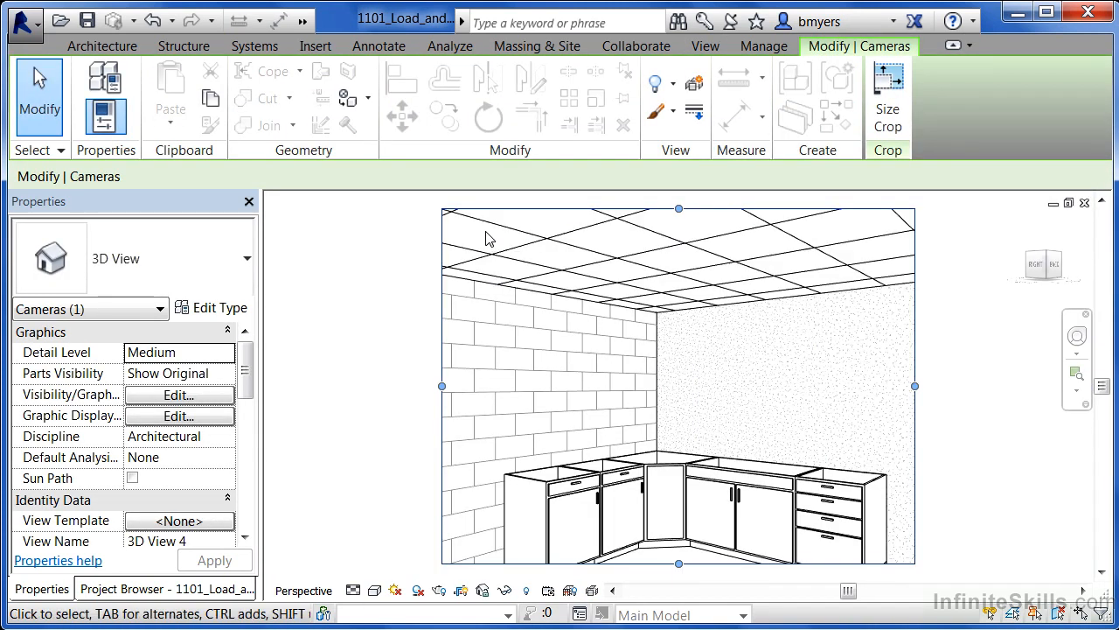
Resize the camera view's crop region, extending its lower edge below the cabinet bases and lowering its upper edge to cut off most of the ceiling
scroll(490, 241, "down", 2)
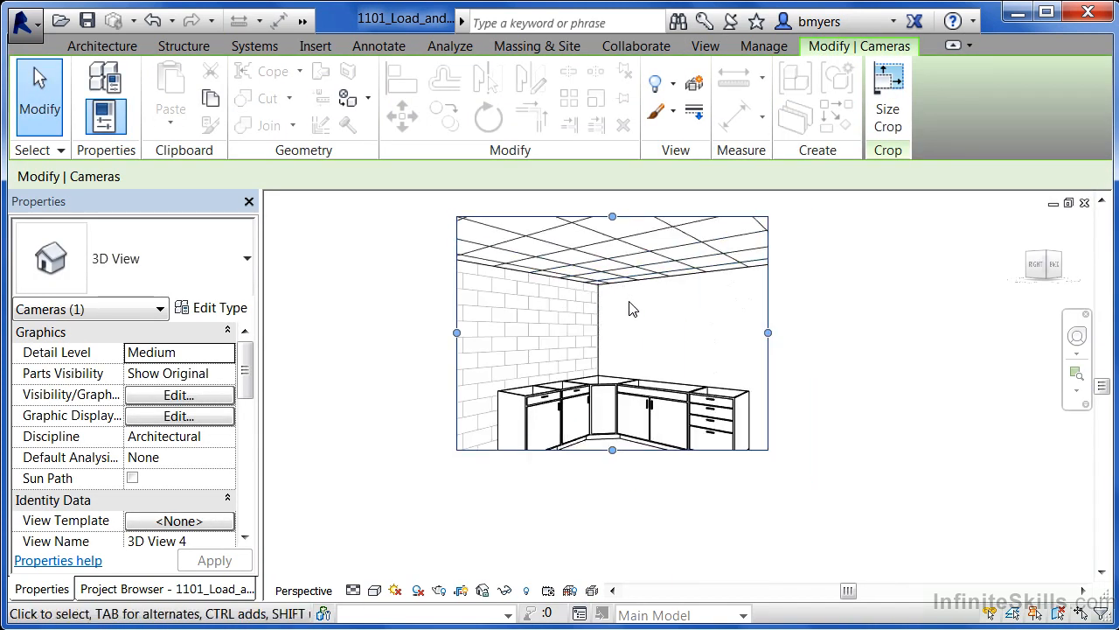
left_click_drag(612, 453, 613, 449)
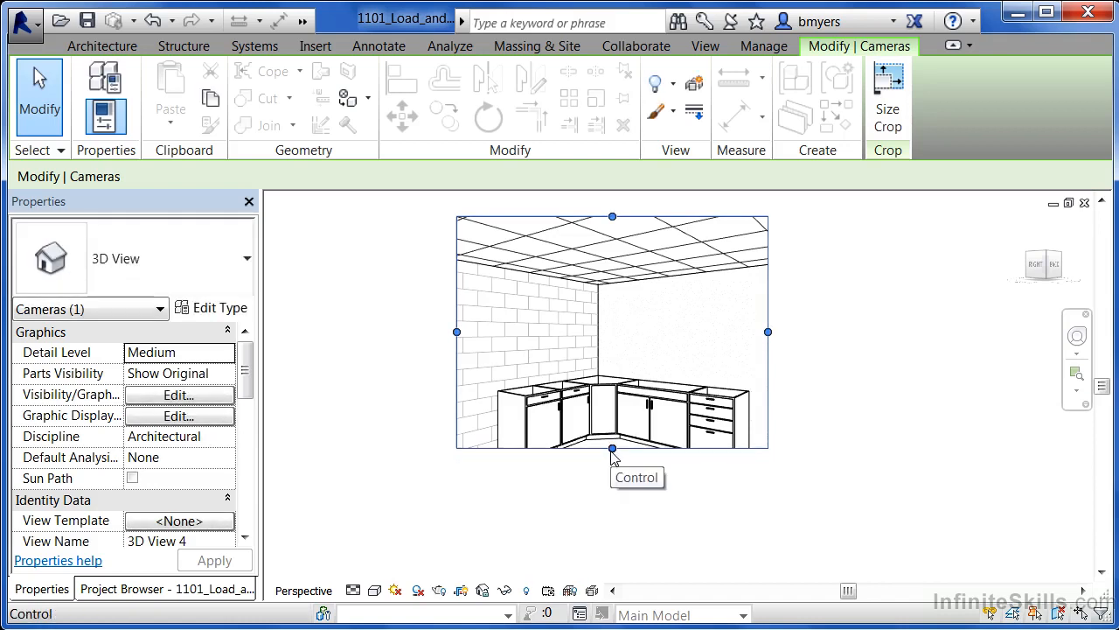
left_click_drag(612, 448, 612, 478)
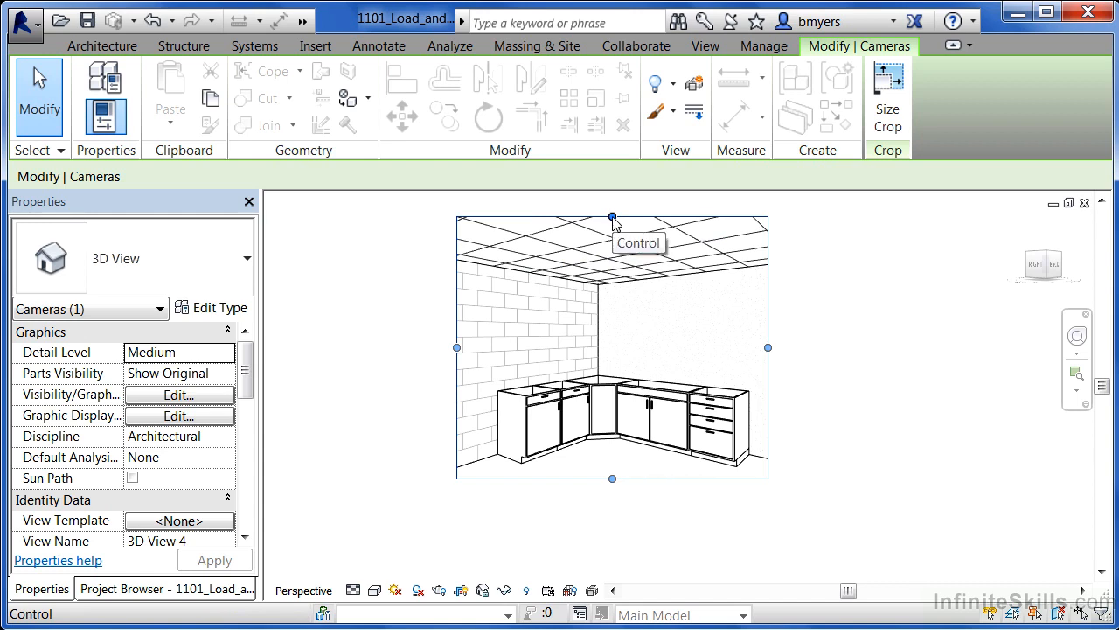
left_click_drag(612, 217, 608, 274)
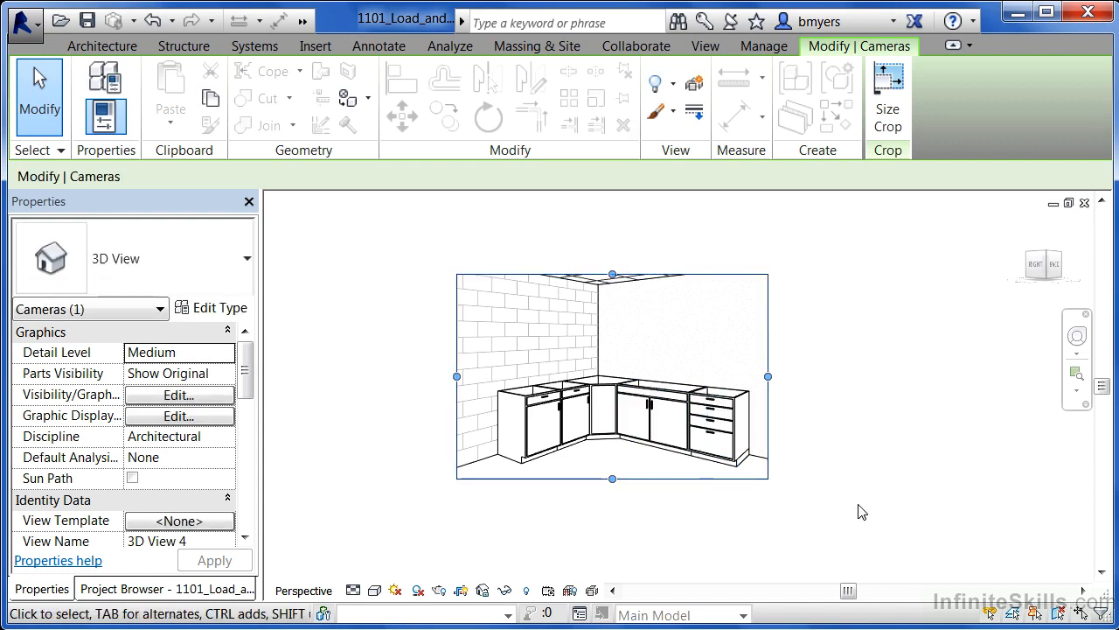